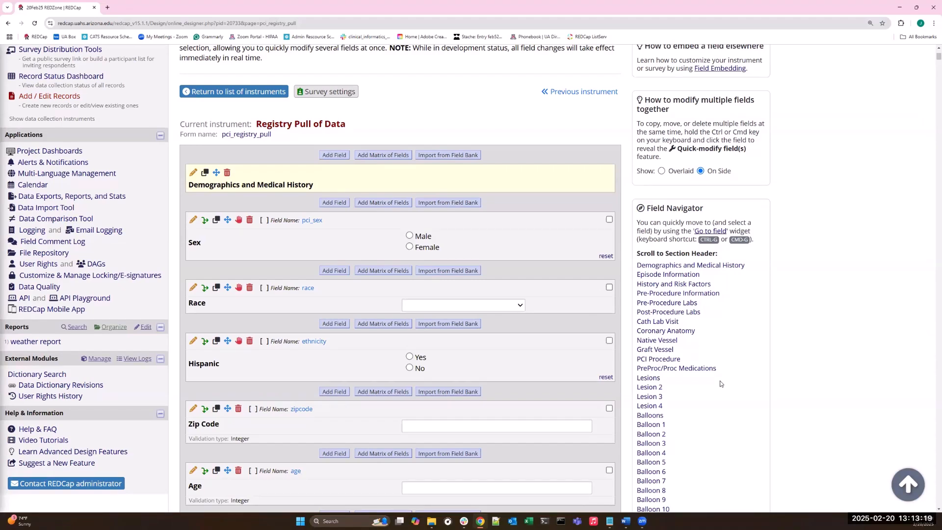
Step: Copy the episode_key, pci_arrival and health_insur fields together after the last selected field, replacing the selection with the newly created fields
{"action": "scroll", "coordinate": [713, 357], "scroll_direction": "down", "scroll_amount": 1}
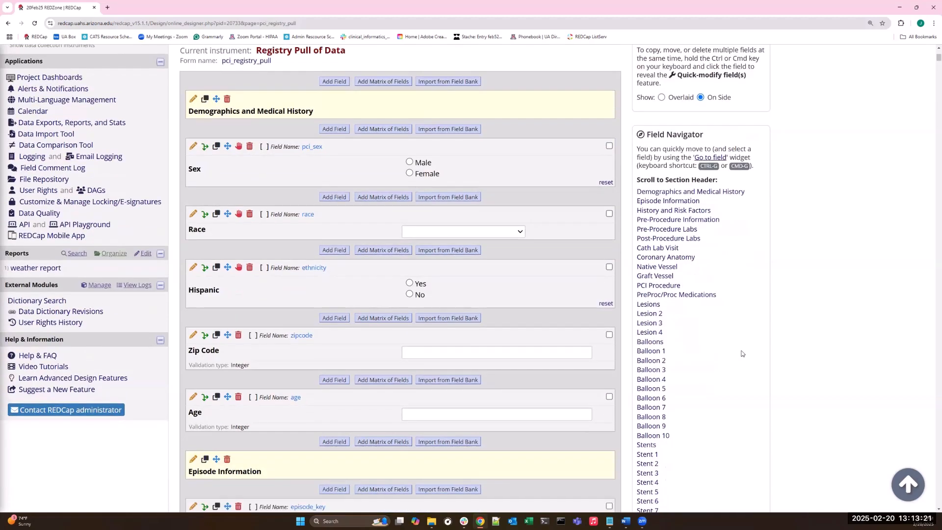
{"action": "scroll", "coordinate": [673, 328], "scroll_direction": "down", "scroll_amount": 1}
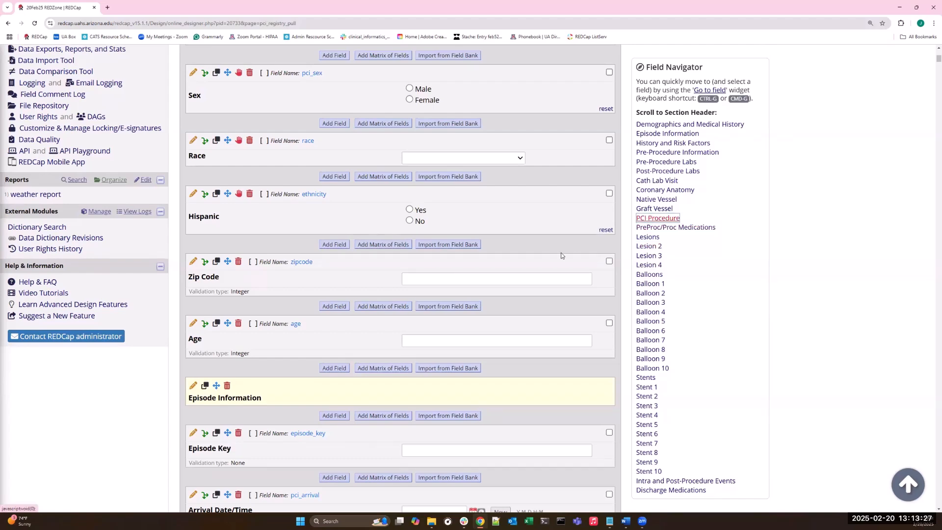
{"action": "scroll", "coordinate": [308, 347], "scroll_direction": "down", "scroll_amount": 2}
{"action": "scroll", "coordinate": [308, 347], "scroll_direction": "down", "scroll_amount": 2}
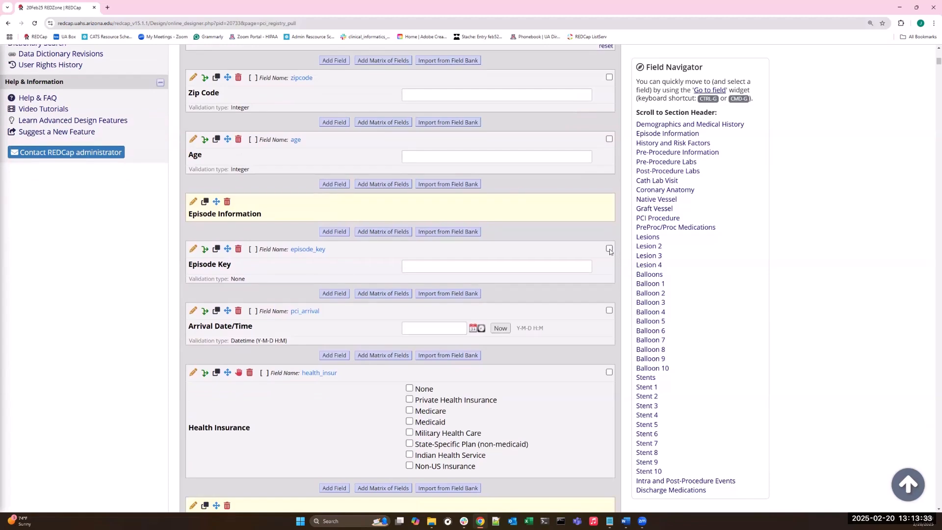
{"action": "left_click", "coordinate": [609, 249]}
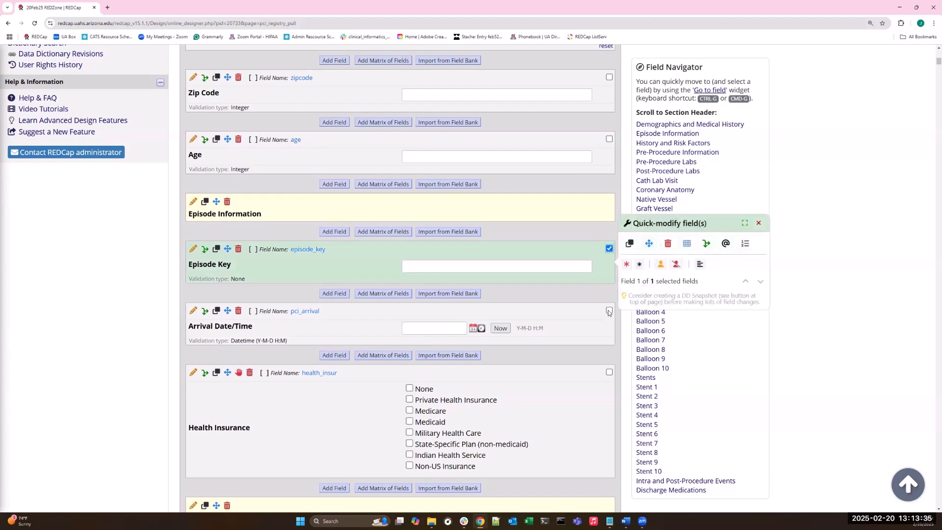
{"action": "left_click", "coordinate": [609, 373]}
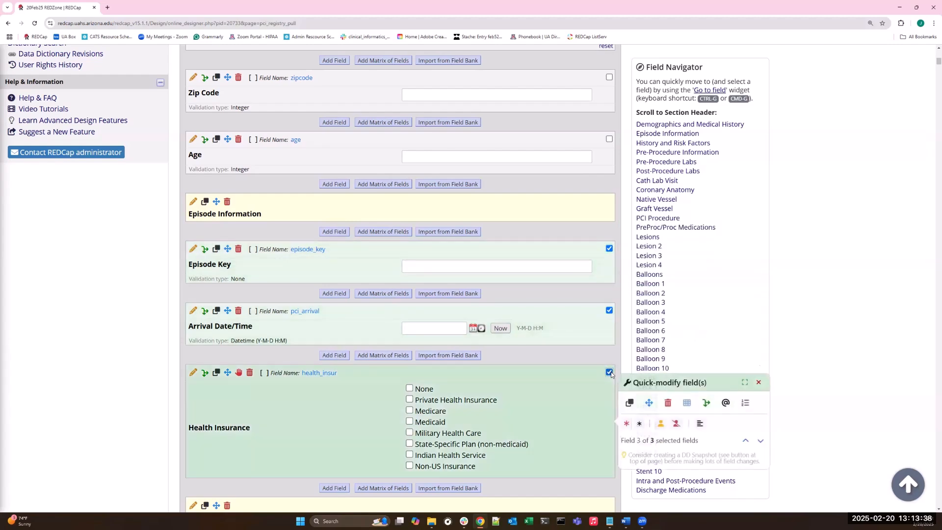
{"action": "left_click", "coordinate": [630, 403]}
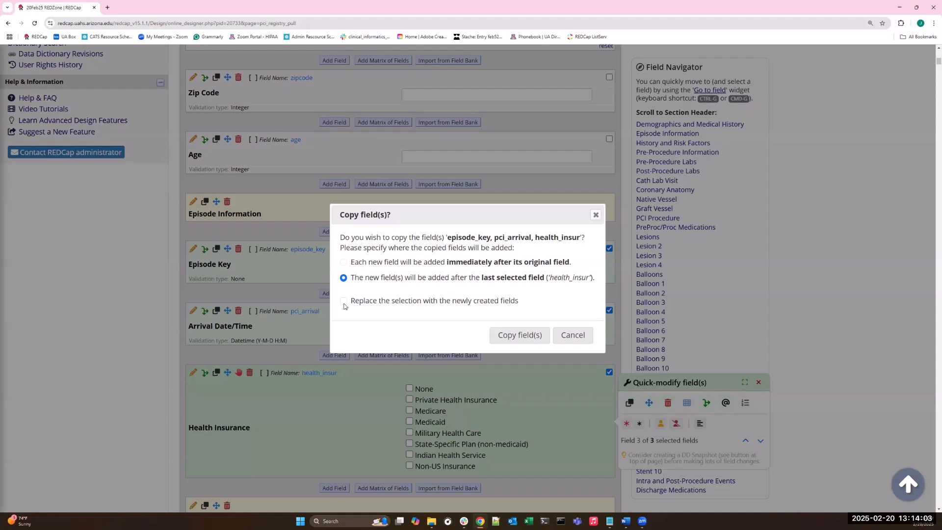
{"action": "left_click", "coordinate": [386, 306]}
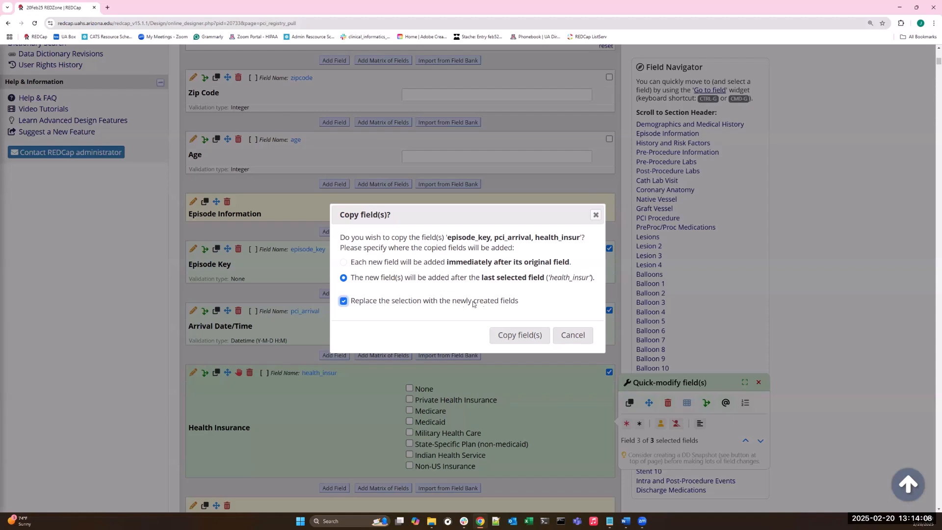
{"action": "left_click", "coordinate": [517, 337]}
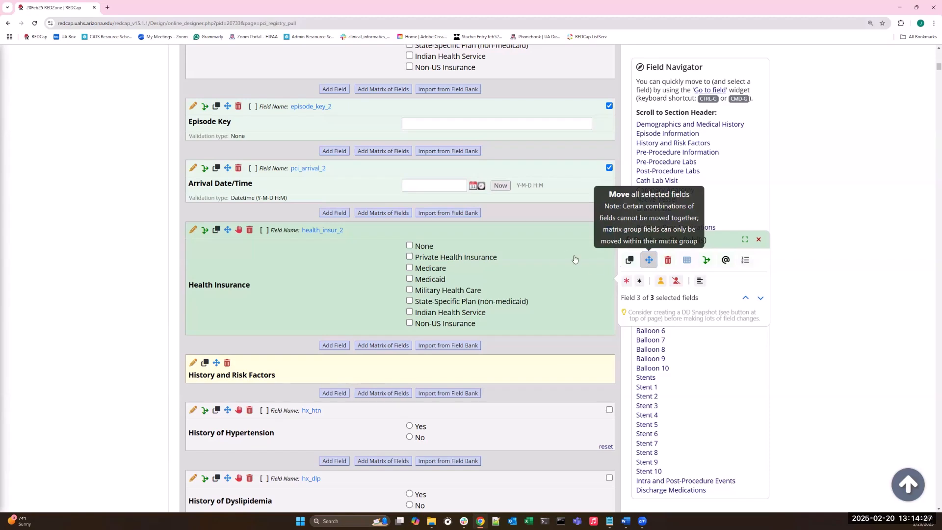
Step: Move the three selected field copies to a newly created instrument
{"action": "left_click", "coordinate": [648, 260]}
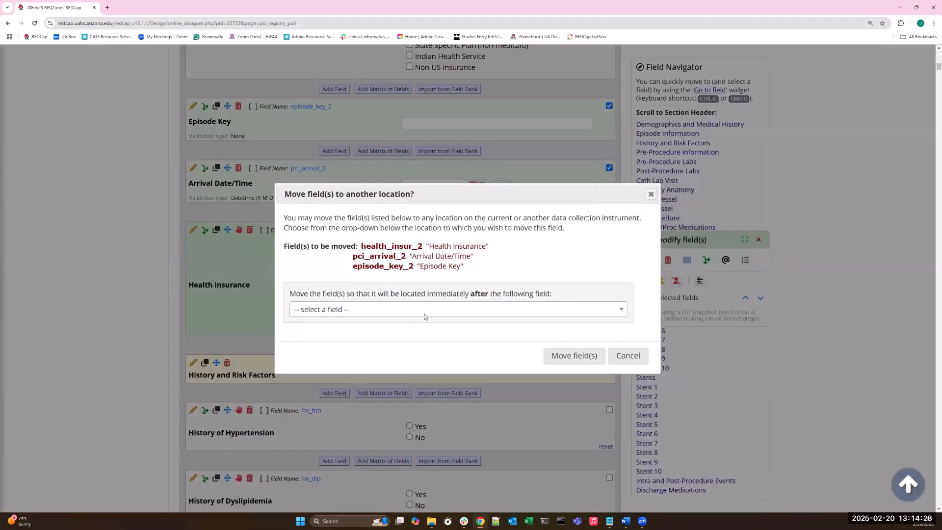
{"action": "left_click", "coordinate": [556, 317]}
{"action": "scroll", "coordinate": [612, 348], "scroll_direction": "down", "scroll_amount": 2}
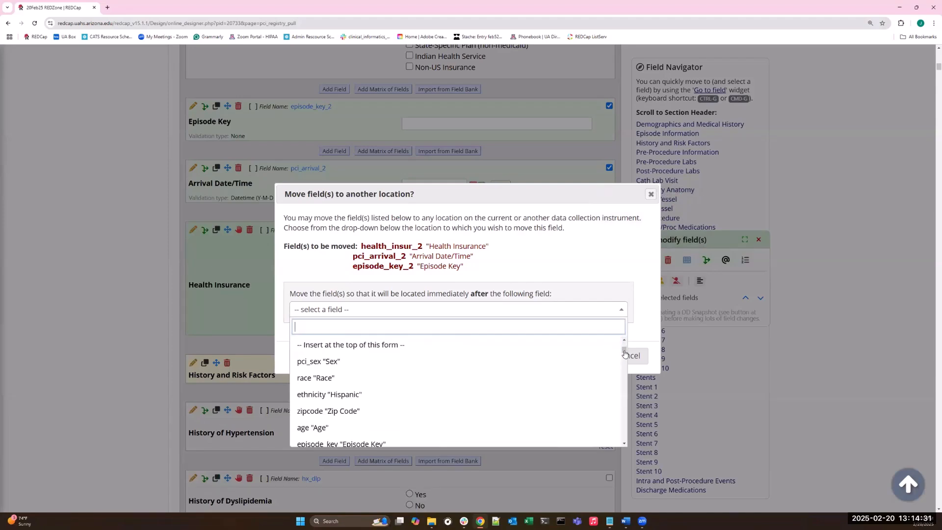
{"action": "left_click_drag", "start_coordinate": [624, 349], "coordinate": [628, 452]}
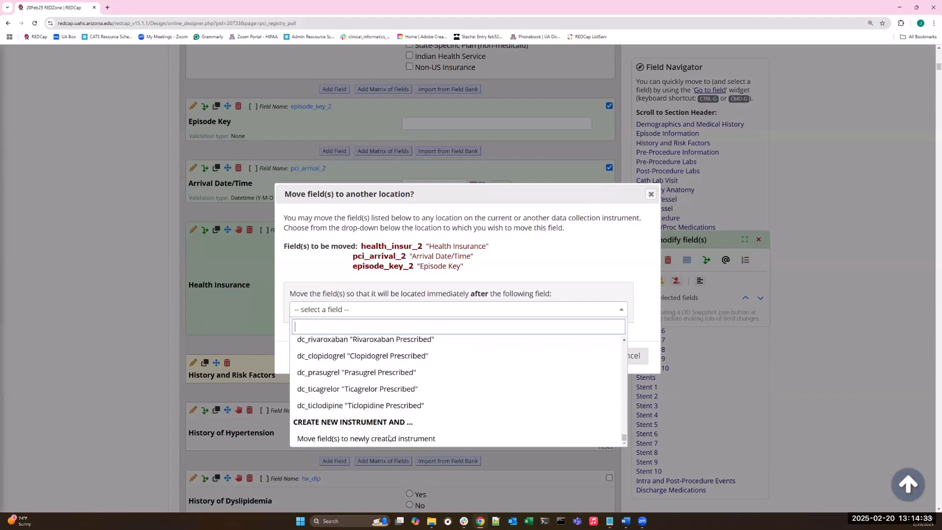
{"action": "left_click", "coordinate": [325, 439]}
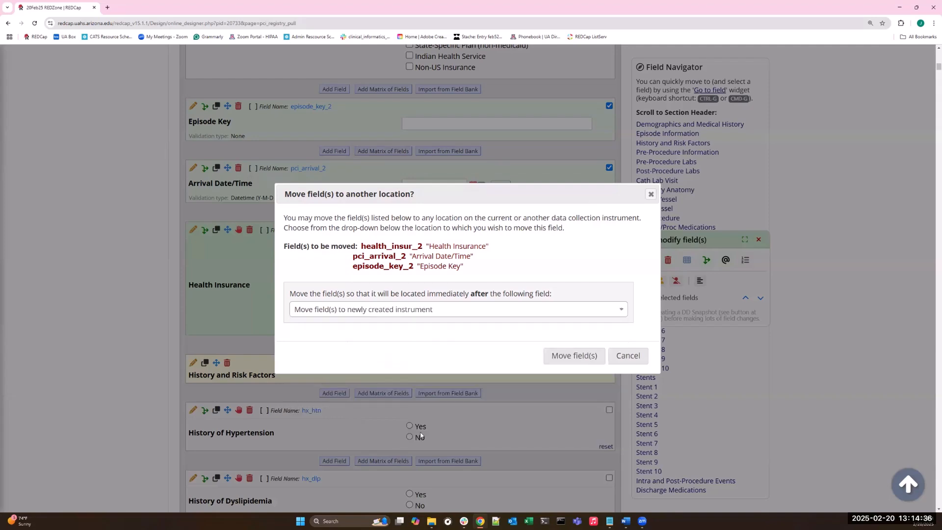
{"action": "left_click", "coordinate": [585, 356]}
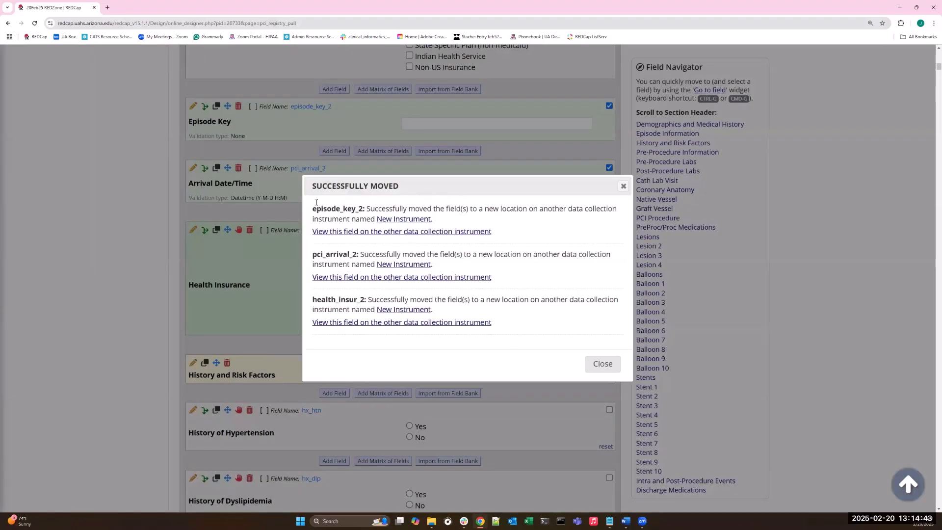
Step: View the moved episode_key_2 field on the new instrument and check the instrument's name and fields
{"action": "left_click", "coordinate": [344, 236]}
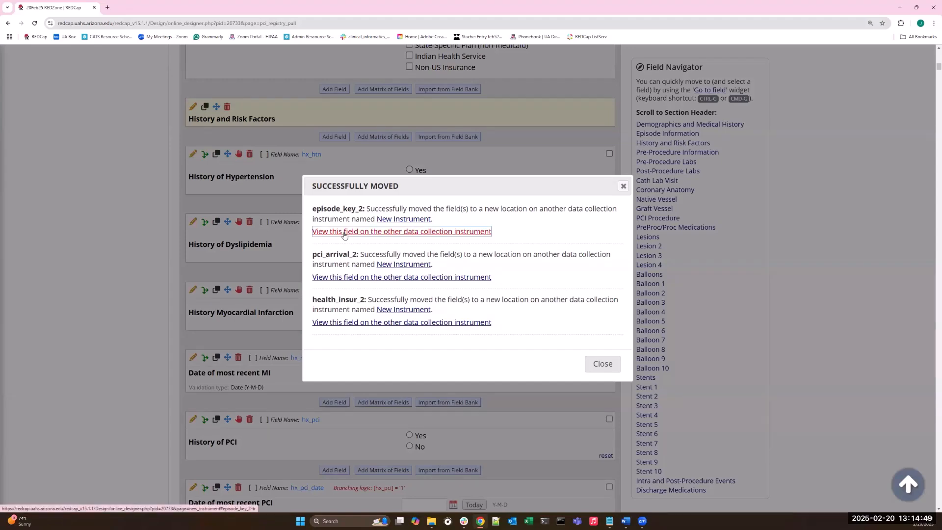
{"action": "left_click", "coordinate": [345, 235]}
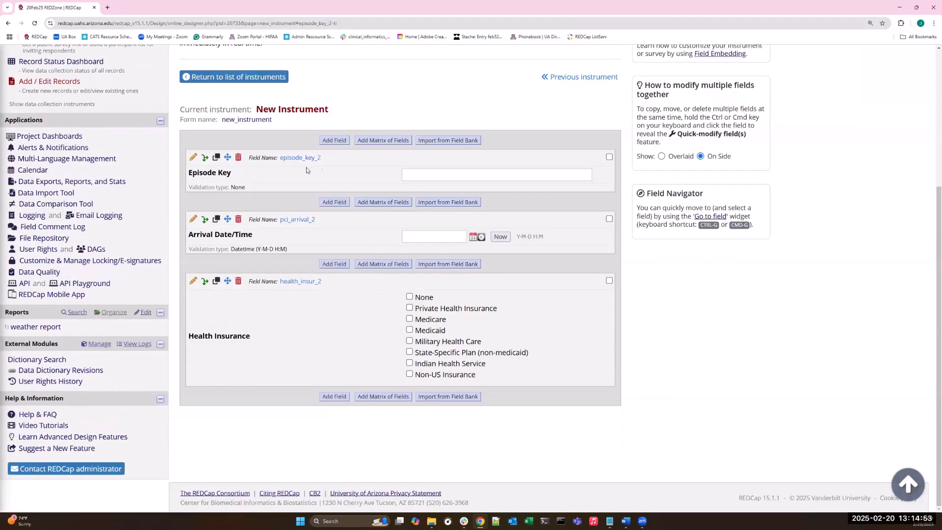
{"action": "left_click_drag", "start_coordinate": [333, 113], "coordinate": [263, 108]}
{"action": "left_click", "coordinate": [285, 184]}
Step: Go back to the project's instrument list in the Online Designer and open the Registry Pull of Data instrument
{"action": "scroll", "coordinate": [295, 211], "scroll_direction": "up", "scroll_amount": 4}
{"action": "left_click", "coordinate": [32, 189]}
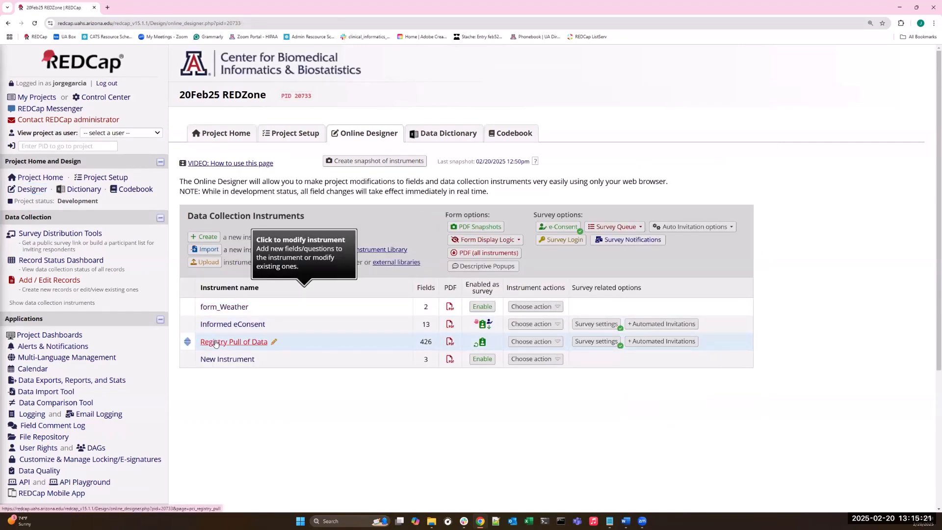
{"action": "left_click", "coordinate": [215, 342]}
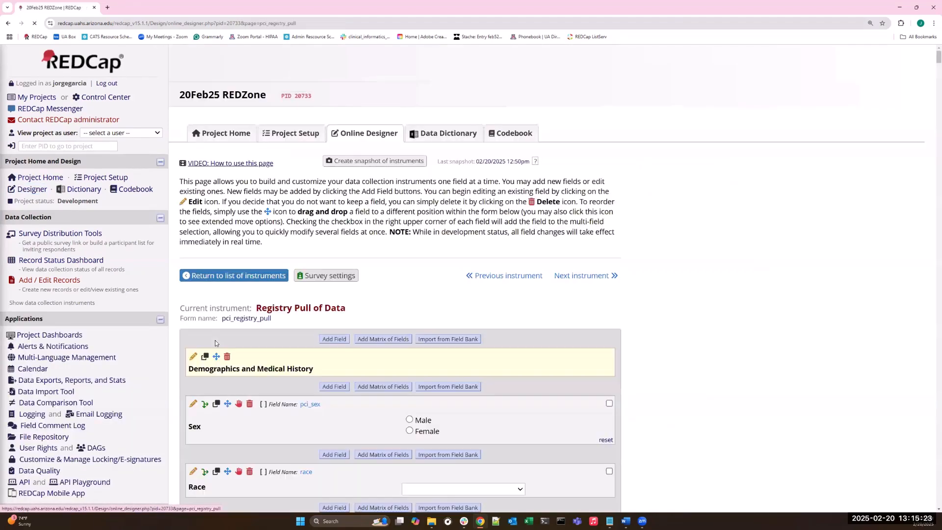
Step: Read the Field Navigator instructions and jump to the Lesions section header of the instrument
{"action": "scroll", "coordinate": [685, 291], "scroll_direction": "down", "scroll_amount": 2}
{"action": "scroll", "coordinate": [686, 292], "scroll_direction": "down", "scroll_amount": 2}
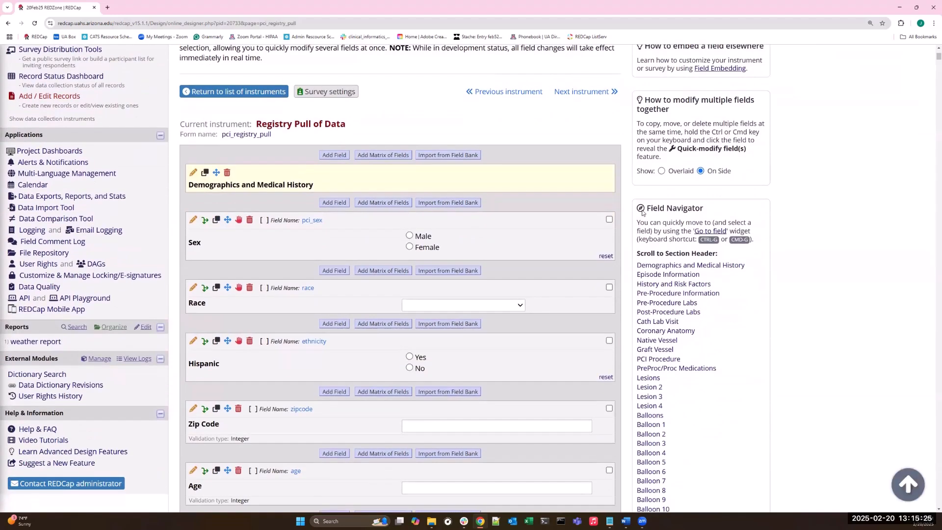
{"action": "left_click_drag", "start_coordinate": [637, 223], "coordinate": [785, 234]}
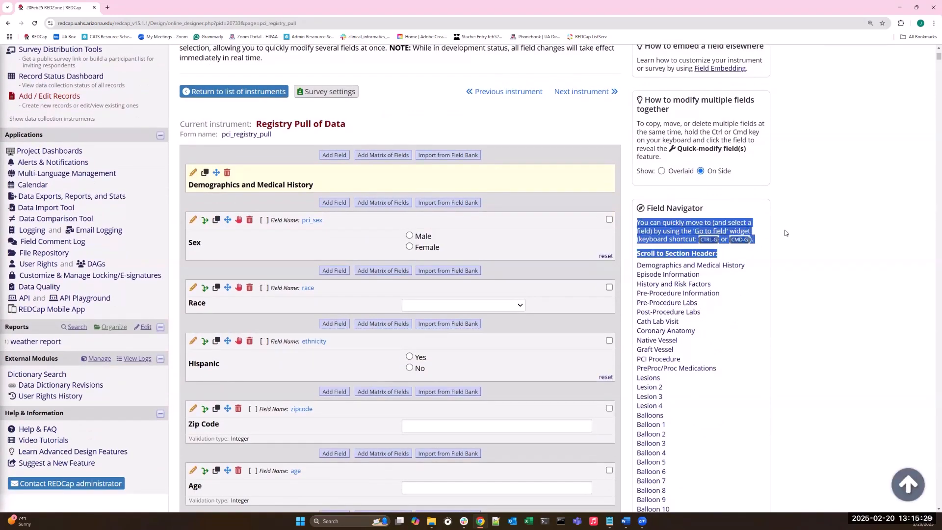
{"action": "left_click", "coordinate": [765, 232]}
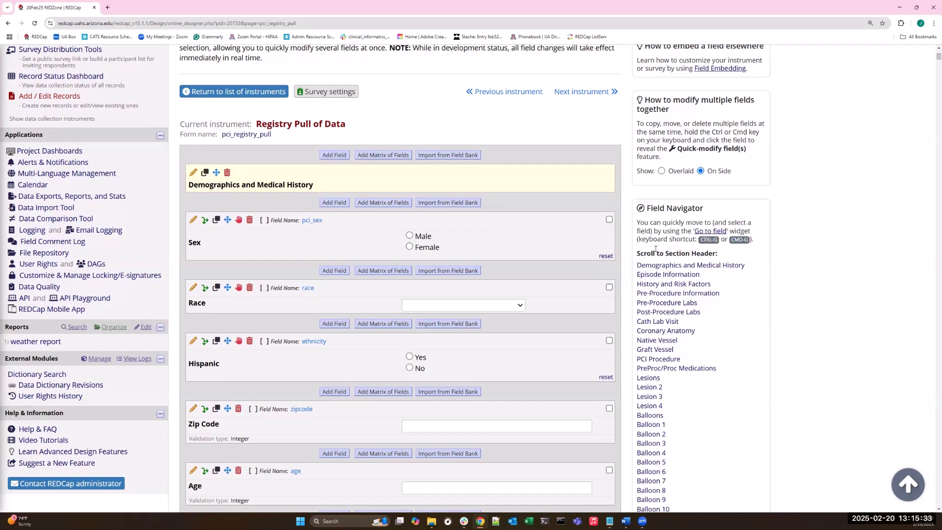
{"action": "scroll", "coordinate": [655, 249], "scroll_direction": "down", "scroll_amount": 1}
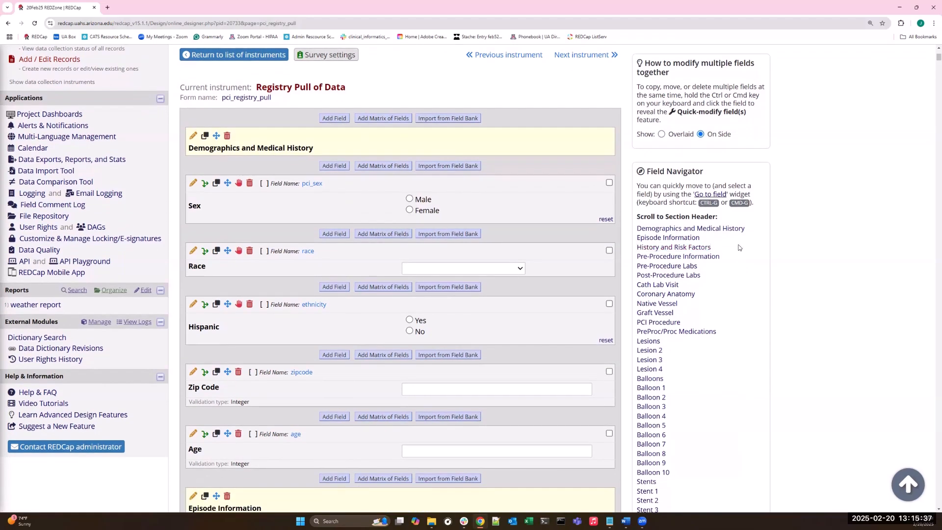
{"action": "left_click", "coordinate": [649, 342]}
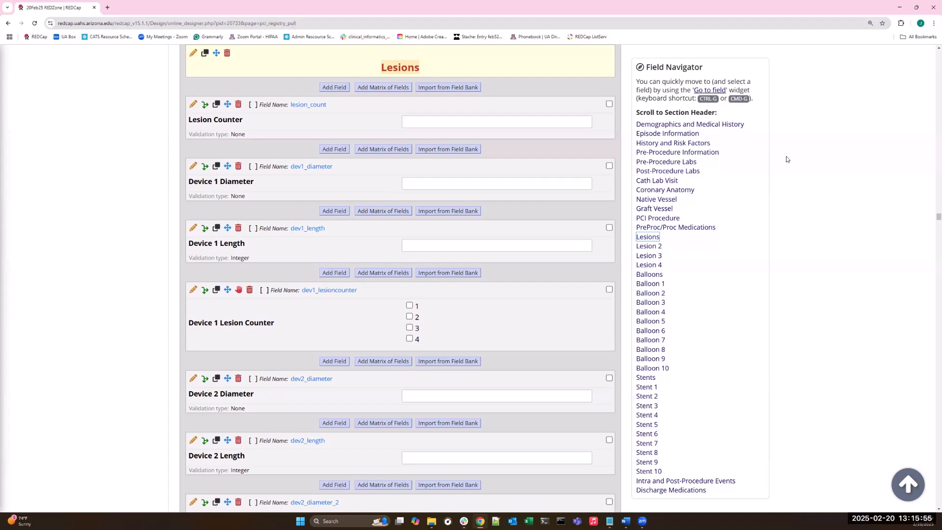
Step: Use the Go to field widget to find the age field by searching "age", and close its quick-modify options
{"action": "key", "text": "ctrl+g"}
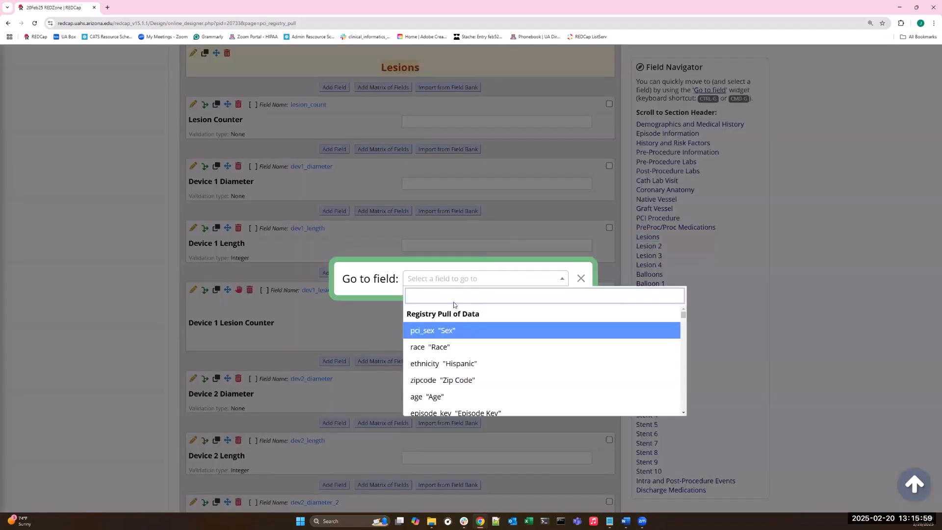
{"action": "type", "text": "age"}
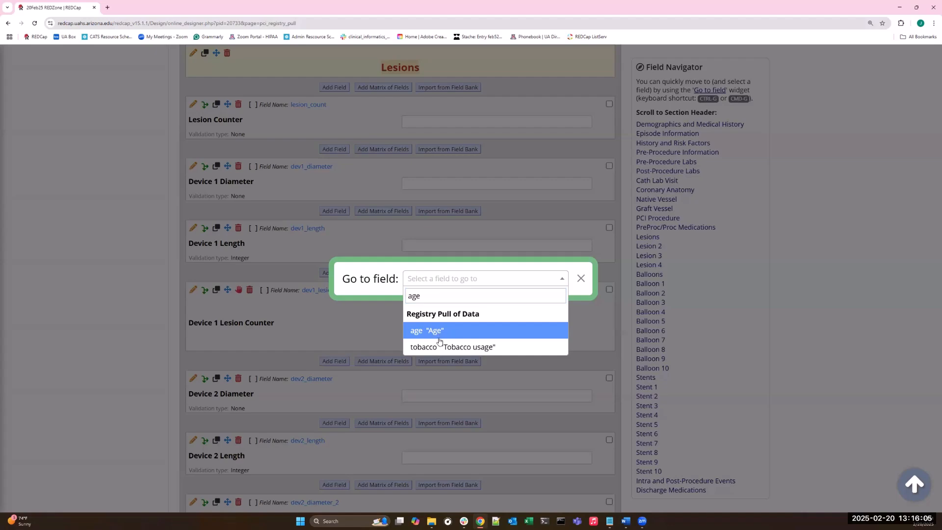
{"action": "left_click", "coordinate": [435, 331]}
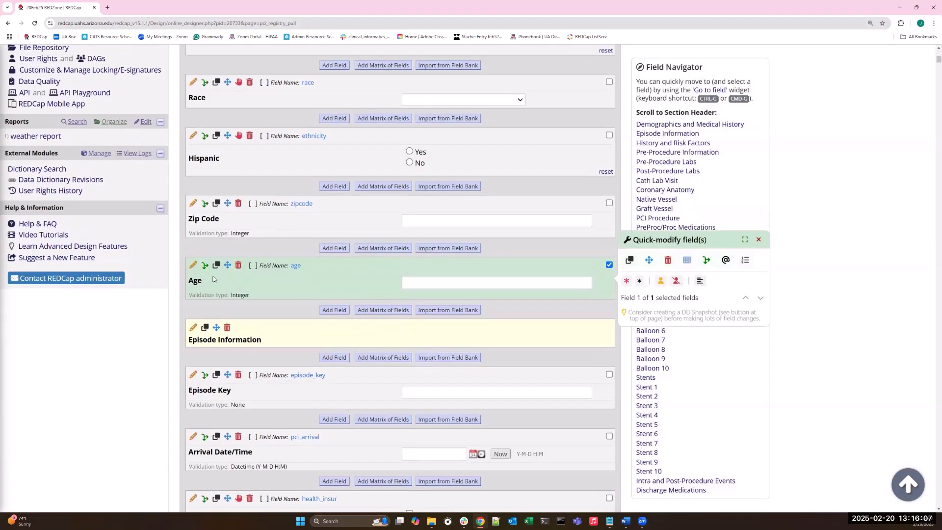
{"action": "left_click", "coordinate": [759, 240]}
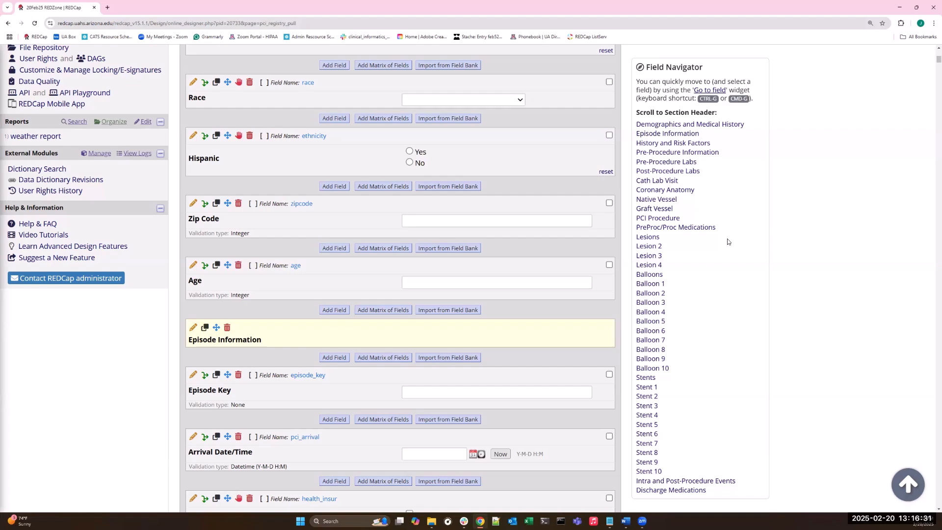
{"action": "scroll", "coordinate": [728, 243], "scroll_direction": "up", "scroll_amount": 1}
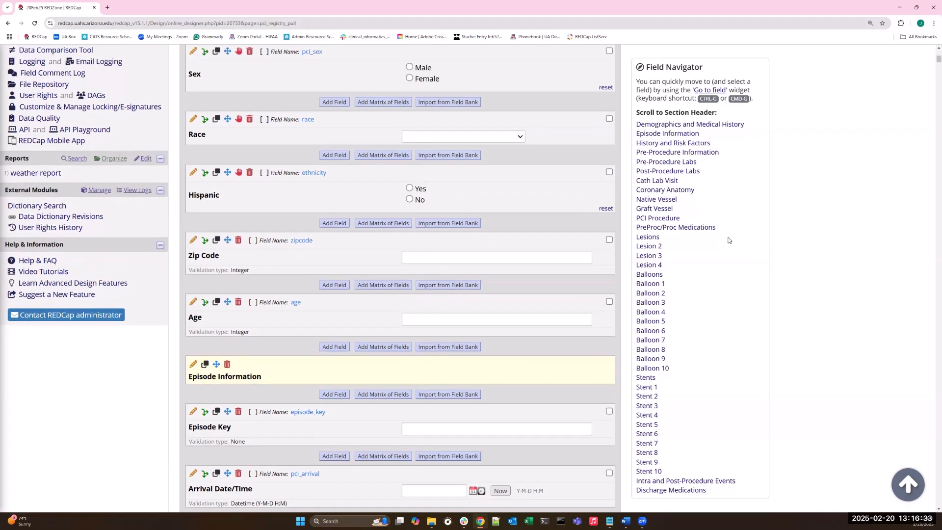